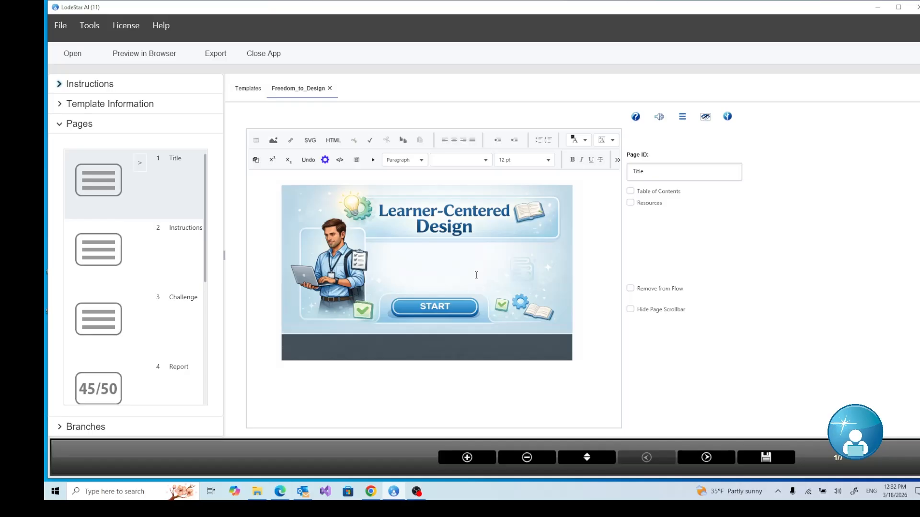
Step: Open the Dataset page, the seventh page of the project, and place the cursor in its empty content area
scroll(142, 272, "down", 2)
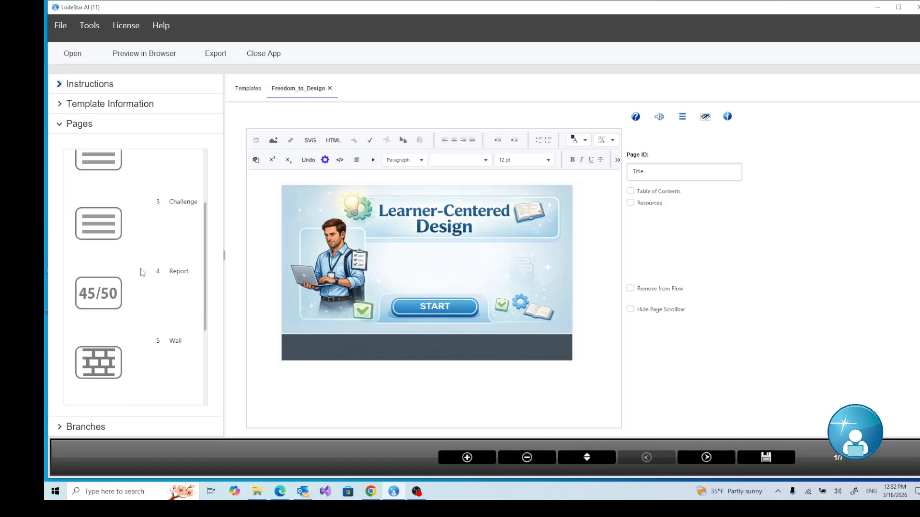
scroll(142, 272, "down", 2)
scroll(142, 272, "down", 1)
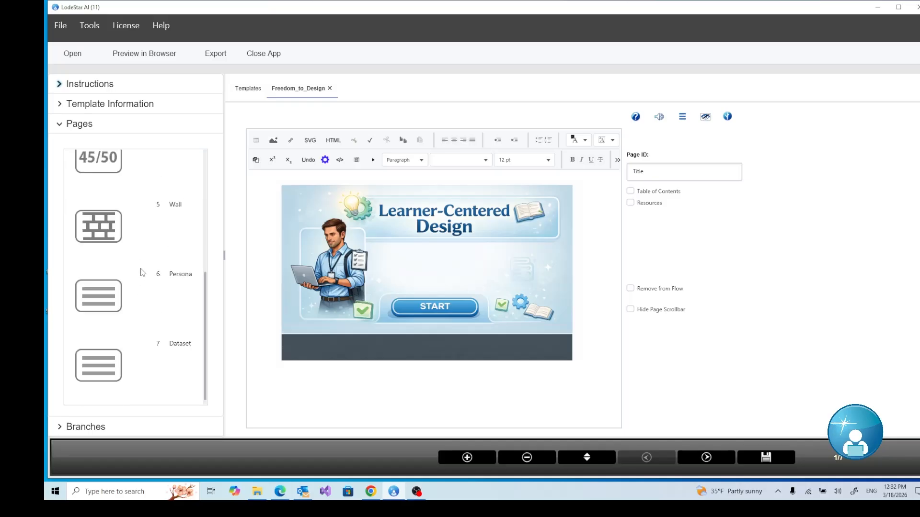
left_click(114, 367)
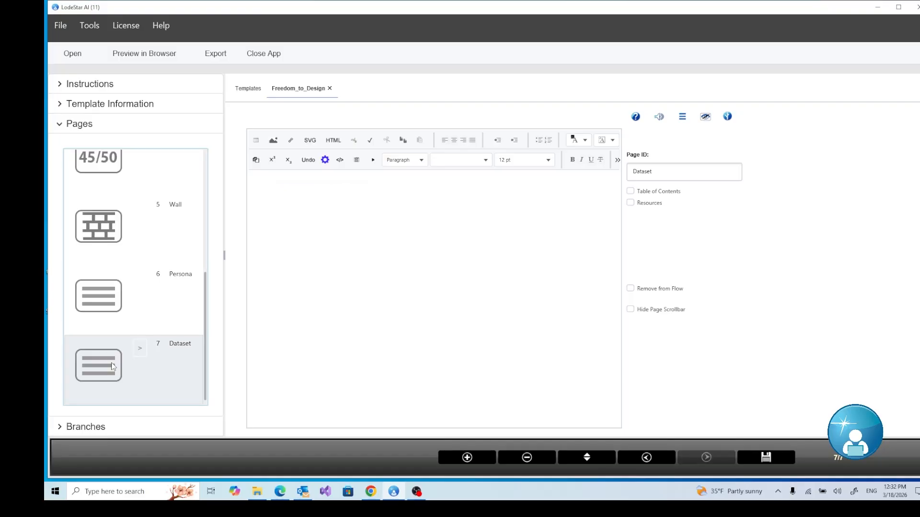
left_click(406, 214)
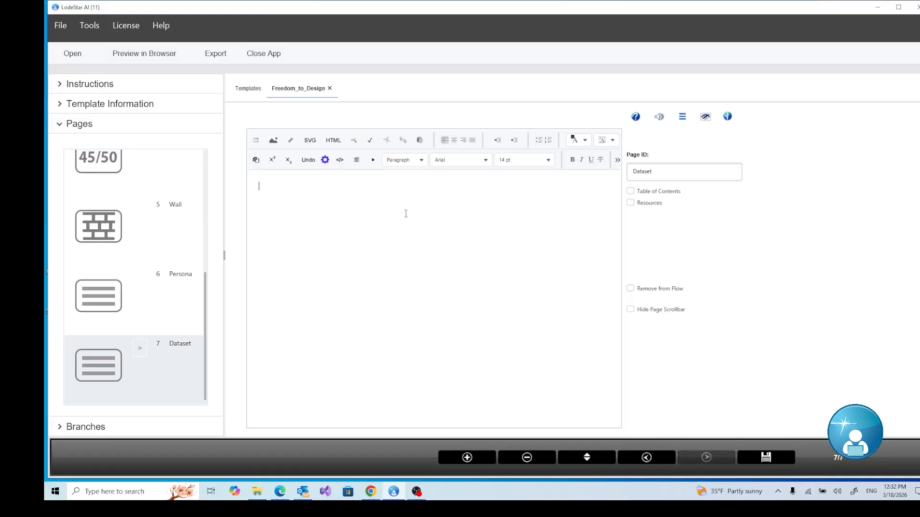
Step: Insert a Dataset widget into the page and open its settings
left_click(325, 161)
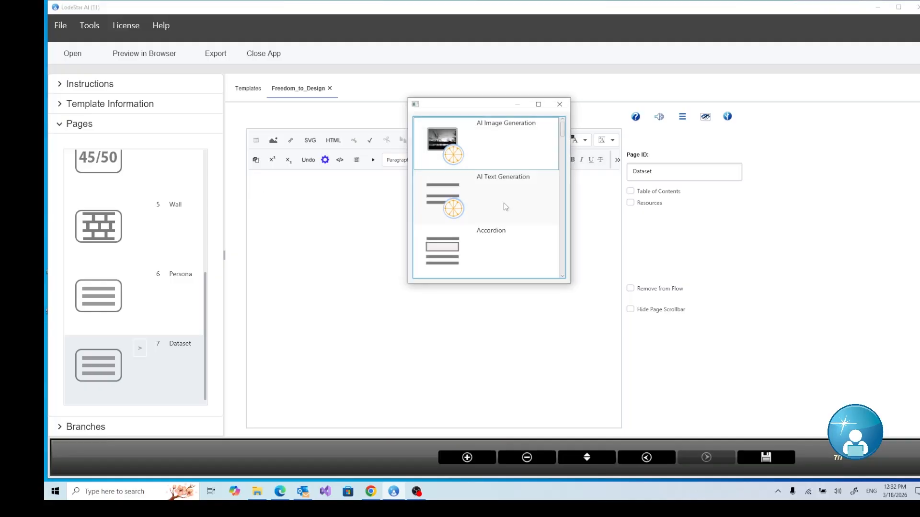
scroll(511, 188, "down", 2)
scroll(510, 188, "down", 2)
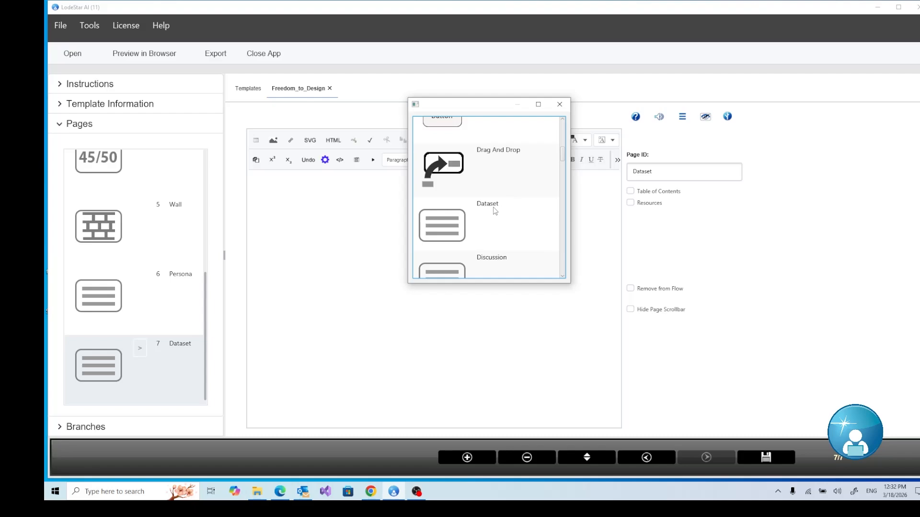
double_click(454, 226)
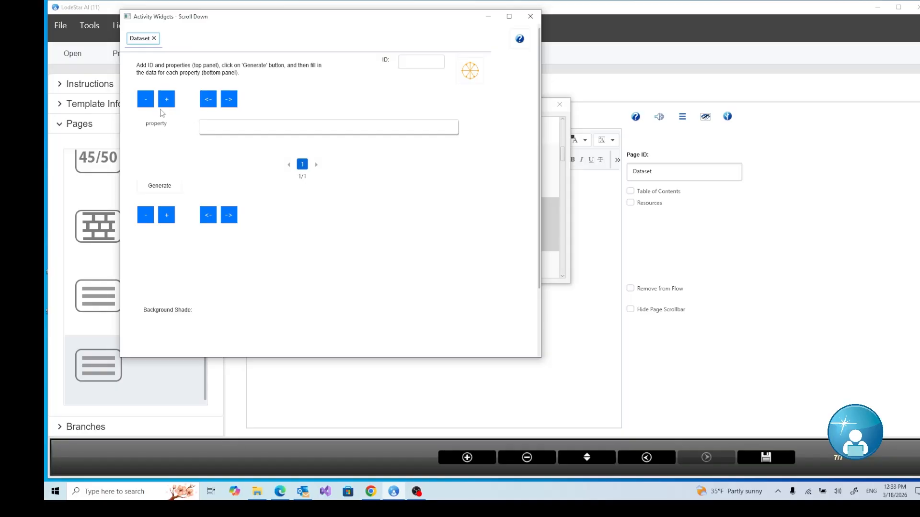
Step: Define the first two dataset properties as Persona and Statement
left_click(218, 122)
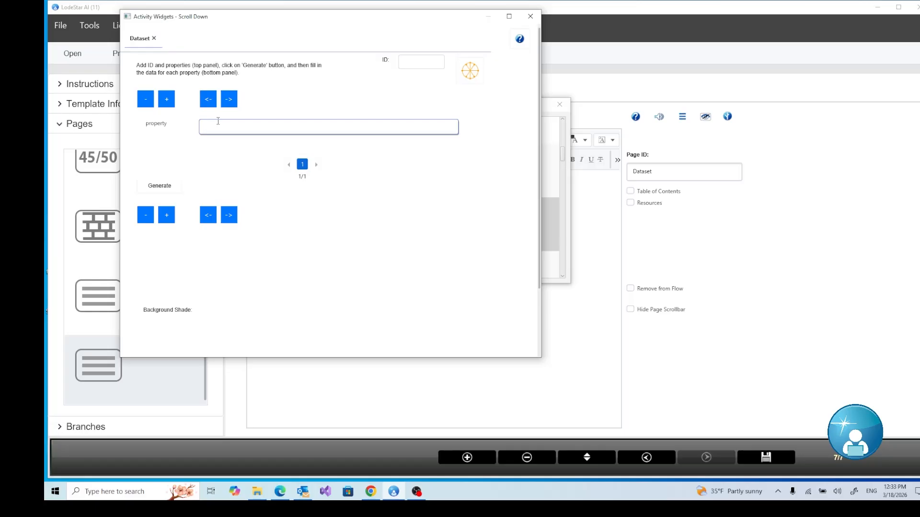
type("Persona")
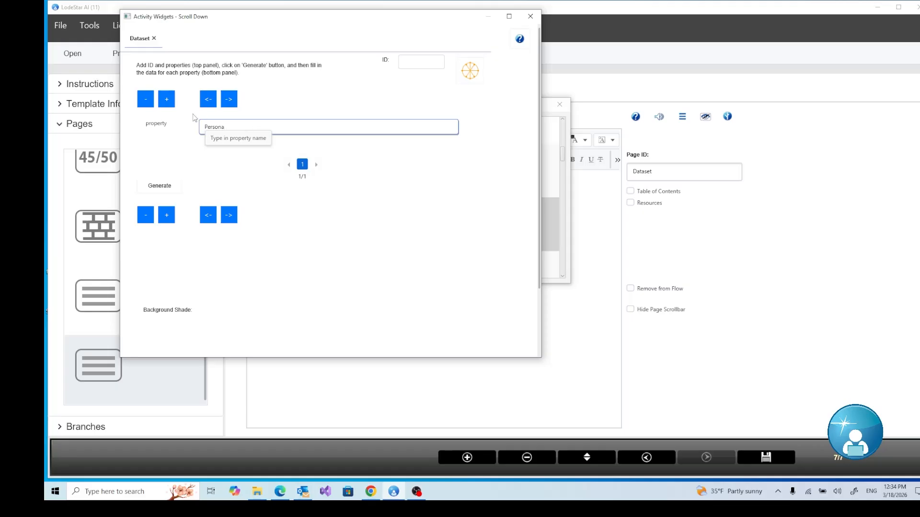
left_click(168, 100)
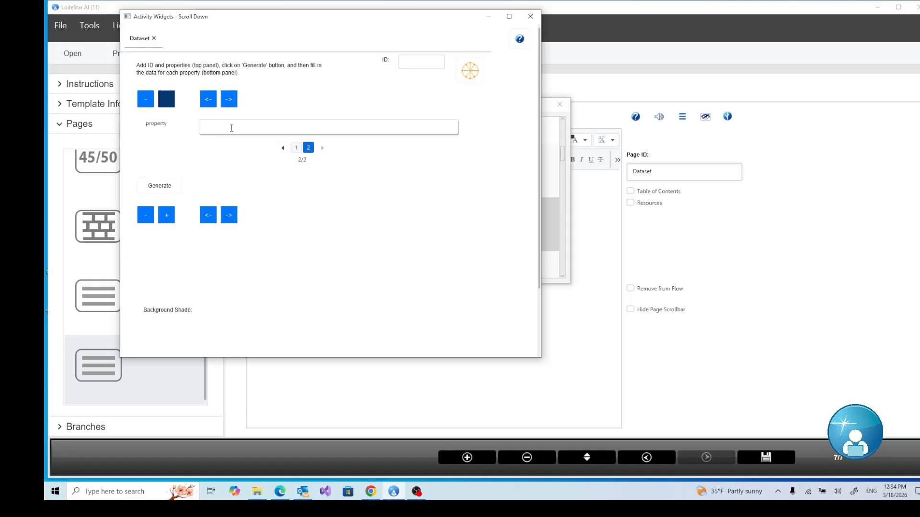
left_click(231, 128)
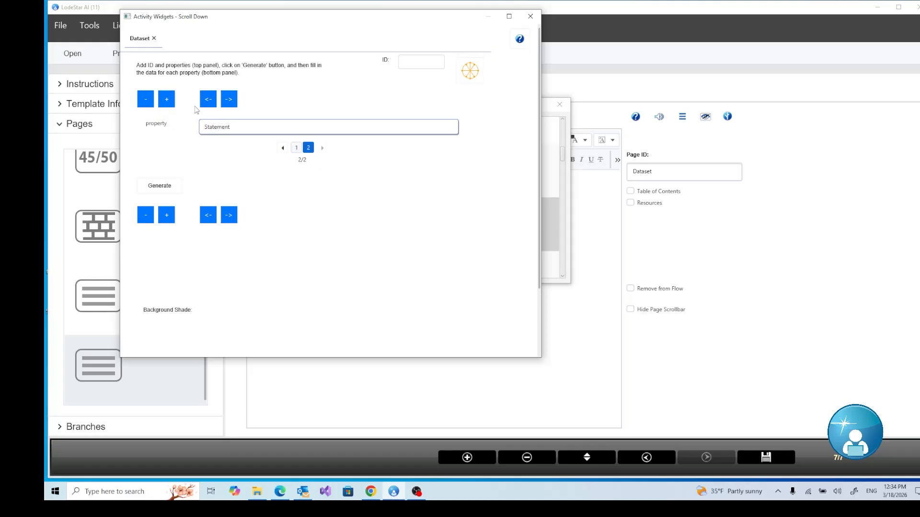
Step: Add three more dataset properties named Correct, citation and feedback
left_click(167, 99)
left_click(167, 99)
left_click(218, 132)
left_click(167, 99)
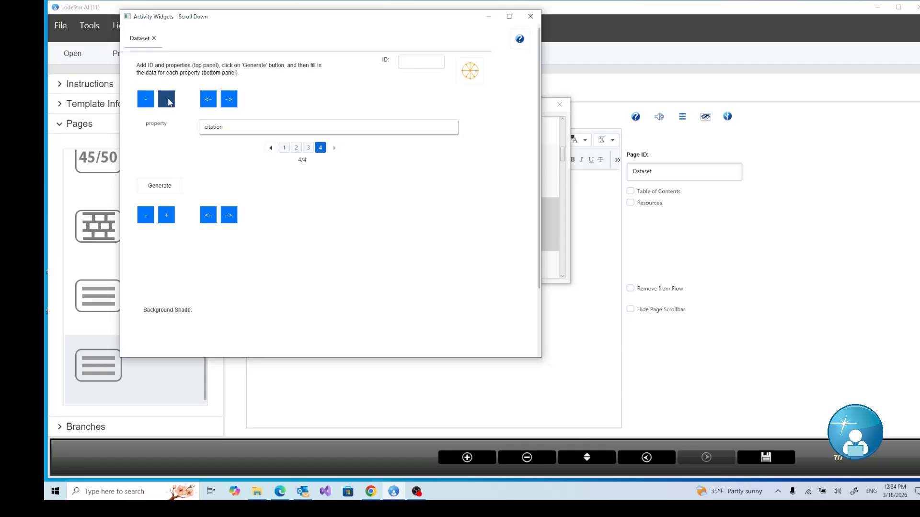
left_click(219, 124)
type("feed")
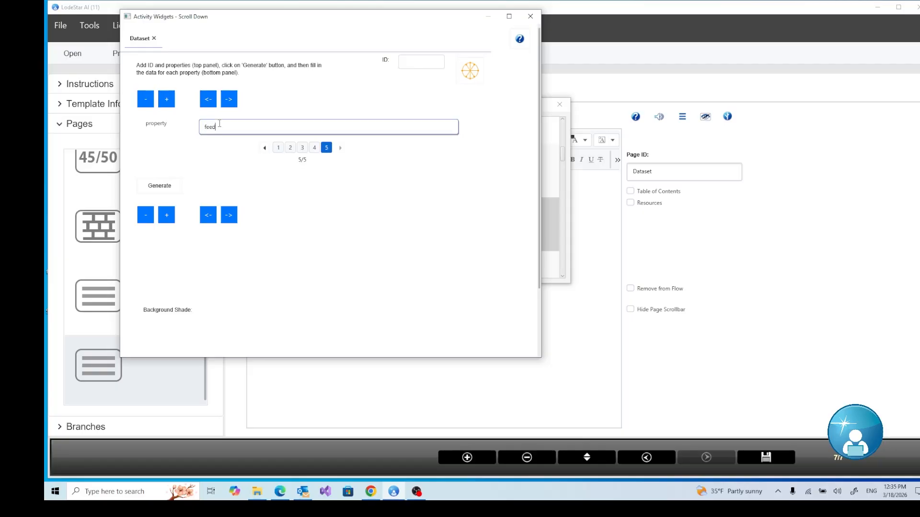
type("back")
Step: Generate the data entry fields from the defined properties and activate the first record's Persona field
left_click(164, 188)
left_click(163, 188)
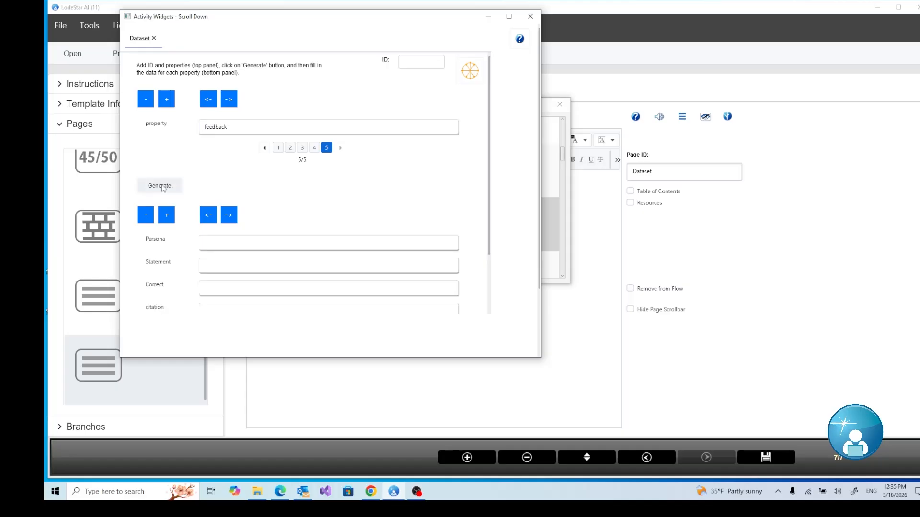
scroll(282, 168, "down", 2)
scroll(250, 208, "down", 1)
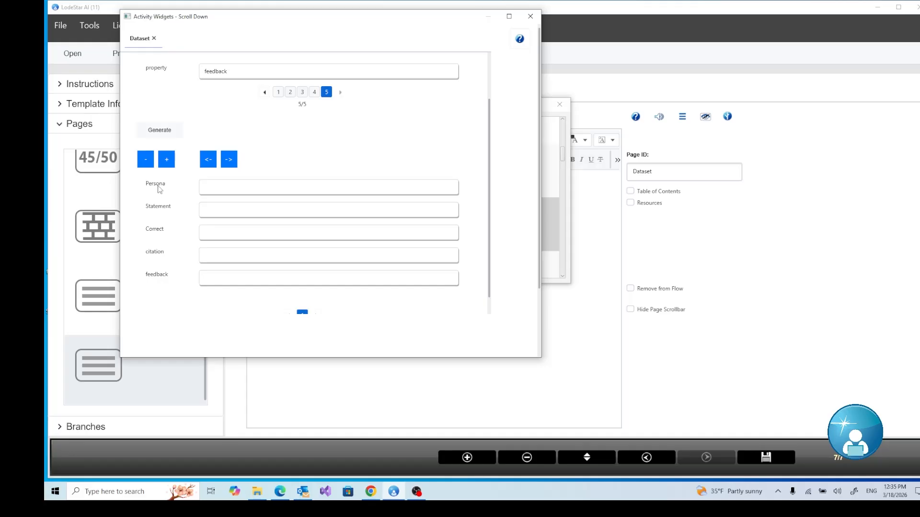
left_click(214, 187)
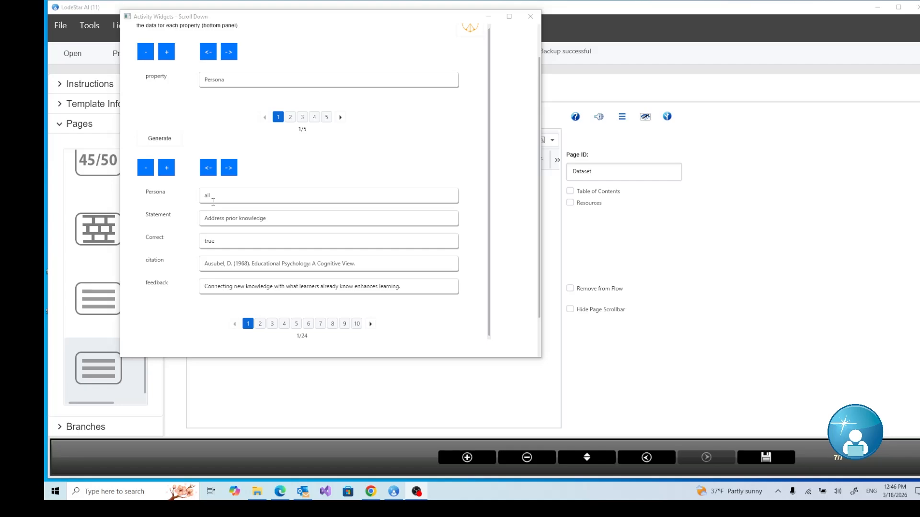
Step: Browse forward through the filled-in dataset records from the first to record 21
left_click(370, 324)
left_click(371, 324)
left_click(371, 324)
left_click(371, 324)
left_click(371, 324)
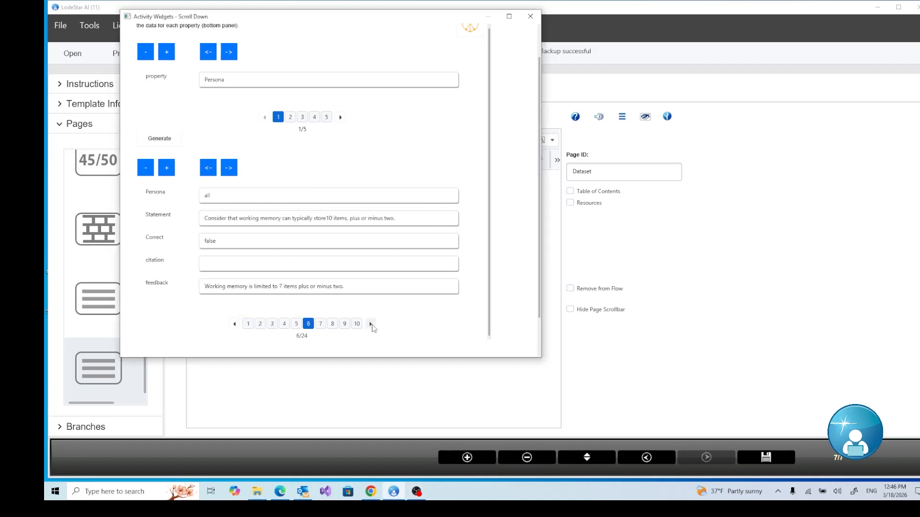
left_click(371, 324)
left_click(371, 323)
left_click(371, 324)
left_click(371, 324)
left_click(371, 323)
left_click(371, 324)
left_click(371, 324)
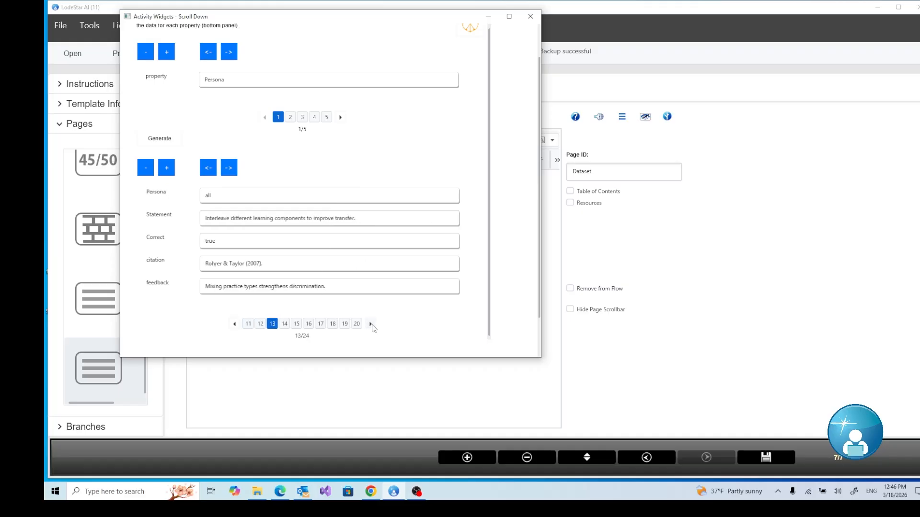
left_click(370, 324)
left_click(371, 324)
left_click(370, 324)
left_click(370, 324)
left_click(371, 323)
left_click(370, 324)
left_click(371, 324)
left_click(371, 324)
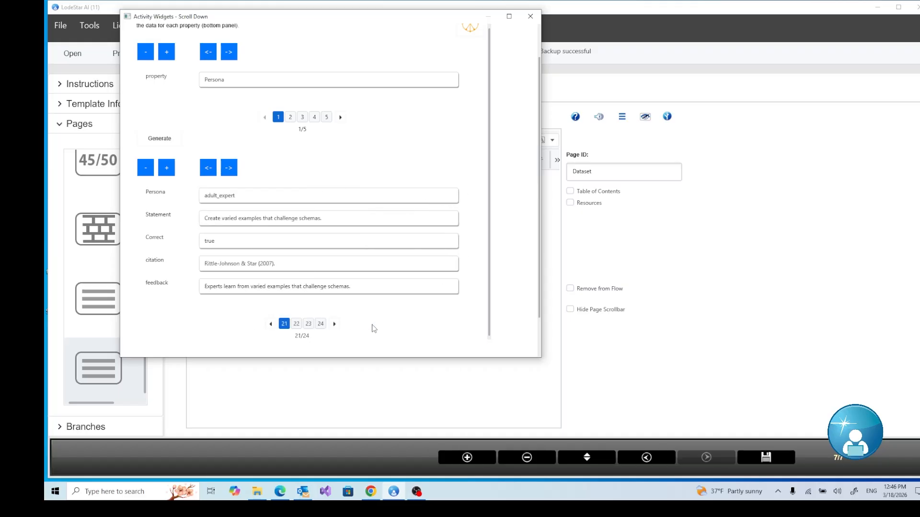
Step: Go back through the dataset records from record 21 to the first one
left_click(271, 325)
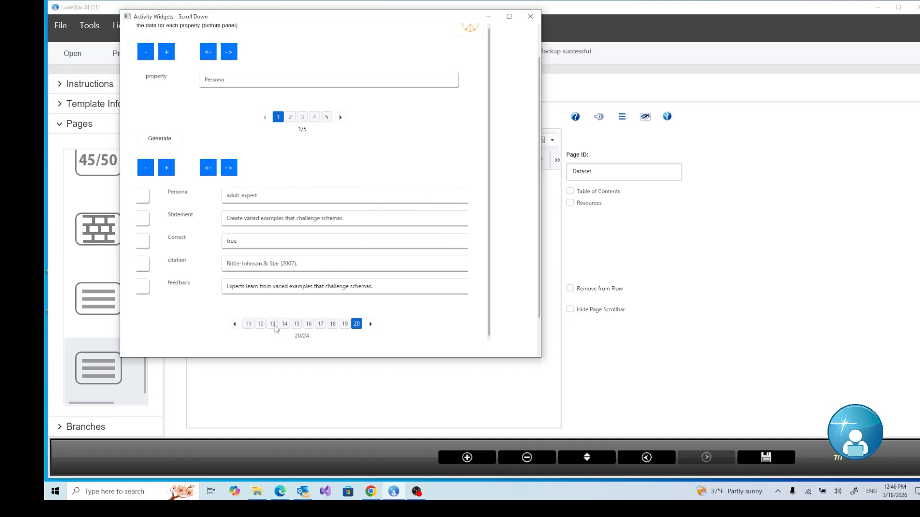
left_click(235, 324)
left_click(235, 325)
left_click(235, 324)
left_click(235, 324)
left_click(235, 325)
left_click(235, 325)
left_click(234, 324)
left_click(235, 324)
left_click(235, 324)
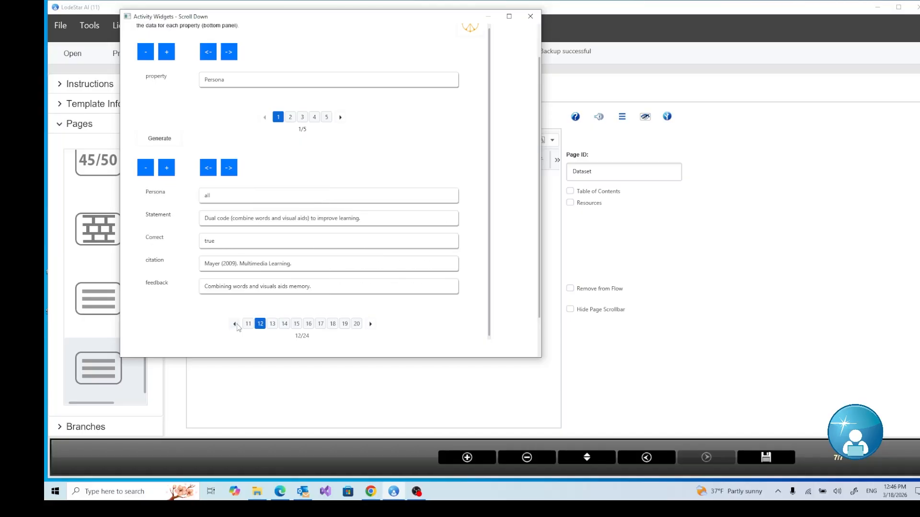
left_click(235, 324)
left_click(235, 324)
left_click(235, 324)
left_click(235, 324)
left_click(235, 325)
left_click(235, 324)
left_click(235, 324)
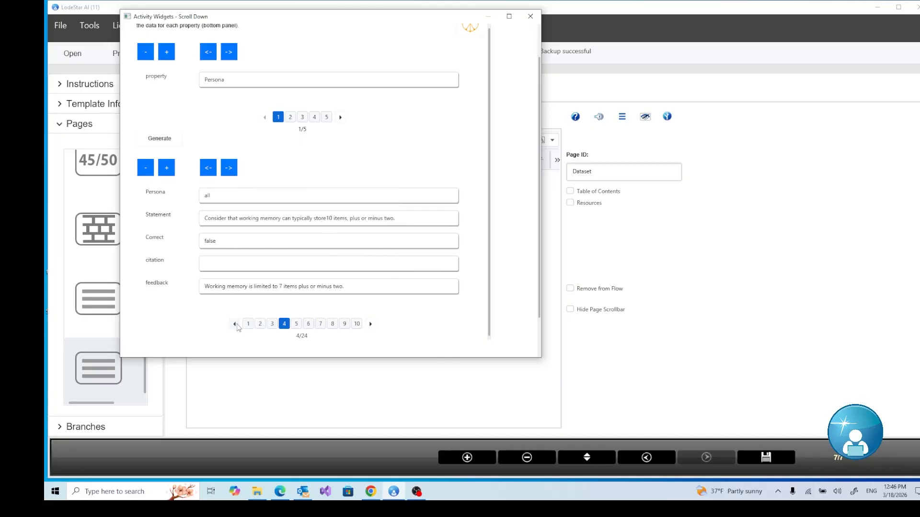
left_click(235, 325)
left_click(235, 324)
left_click(235, 324)
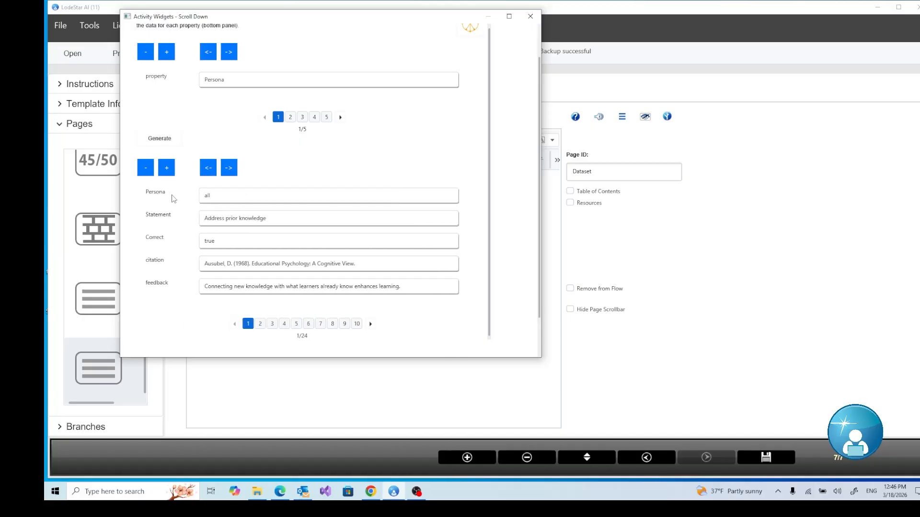
Step: Review dataset records 1 to 10 in order, reading each one's persona, statement, correct value, citation and feedback
left_click(217, 197)
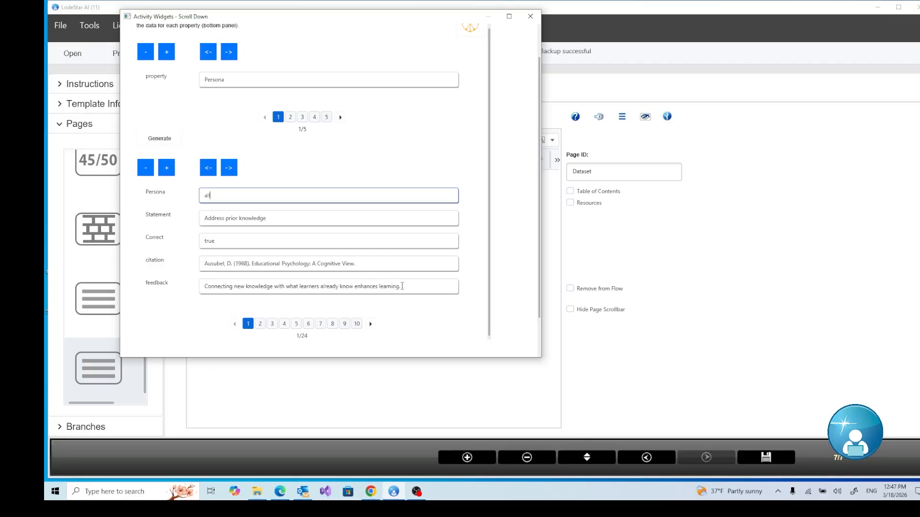
left_click(260, 324)
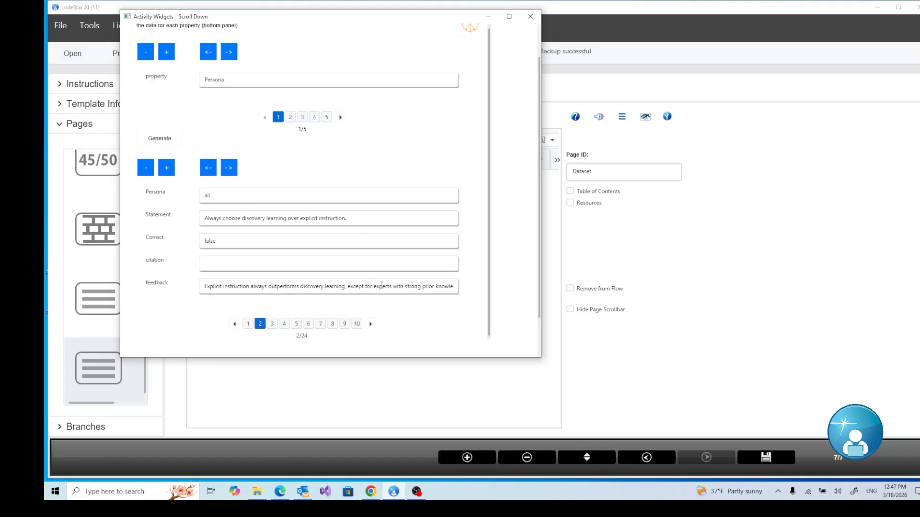
left_click(273, 325)
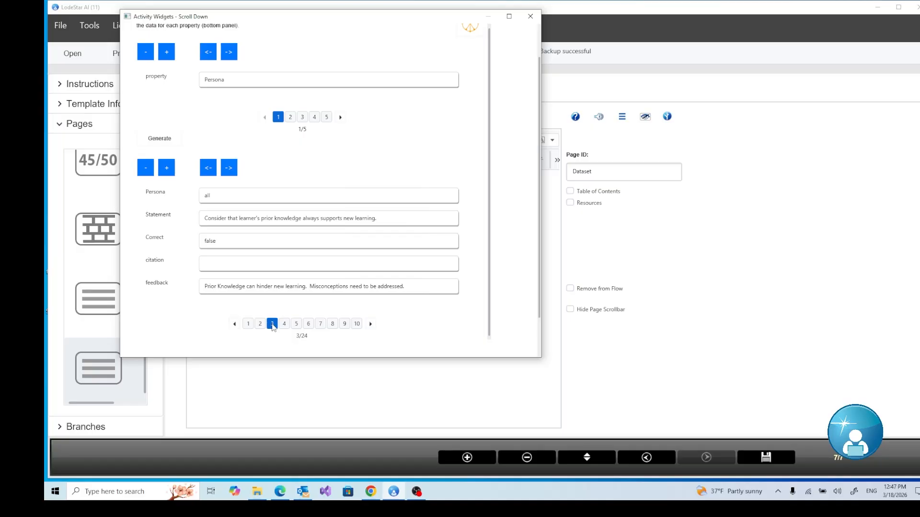
left_click(284, 324)
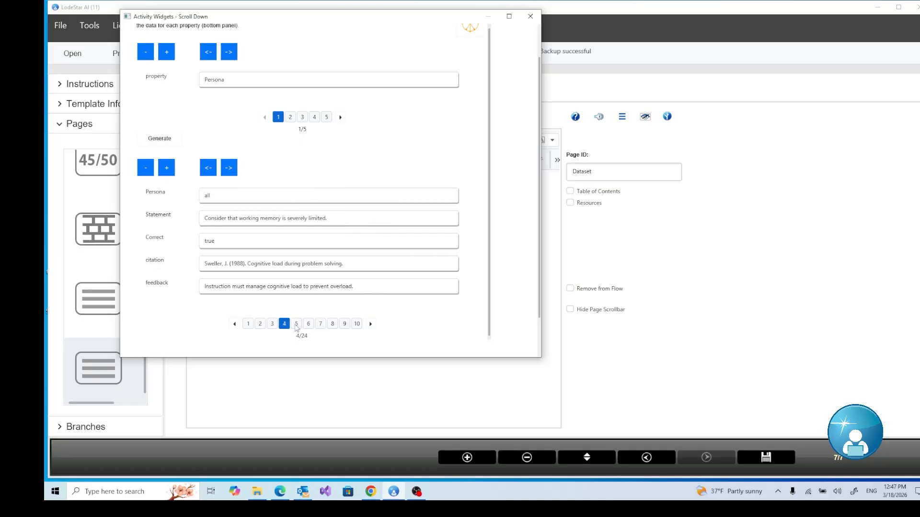
left_click(296, 324)
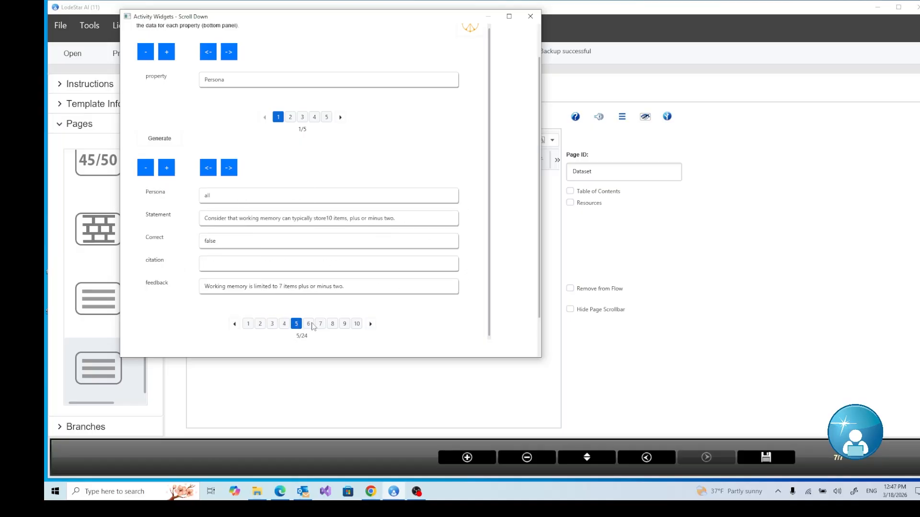
left_click(309, 325)
left_click(320, 324)
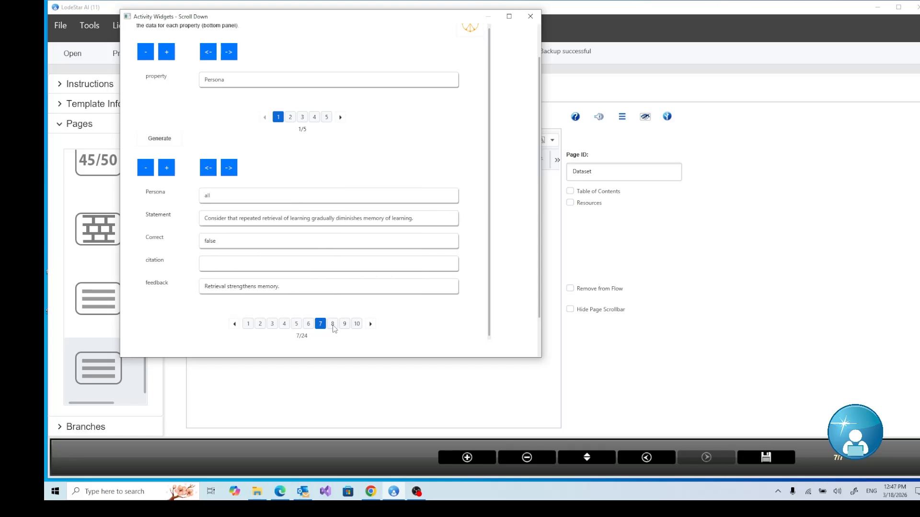
left_click(332, 325)
left_click(345, 324)
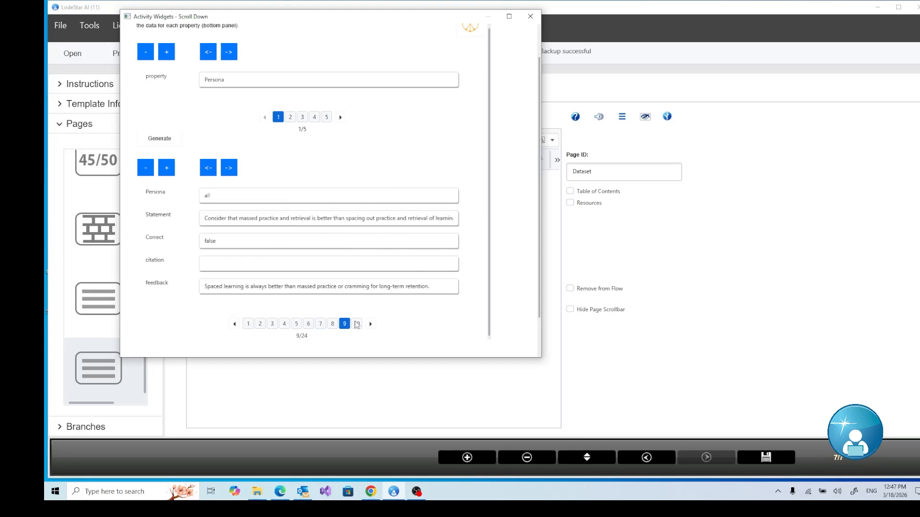
left_click(357, 325)
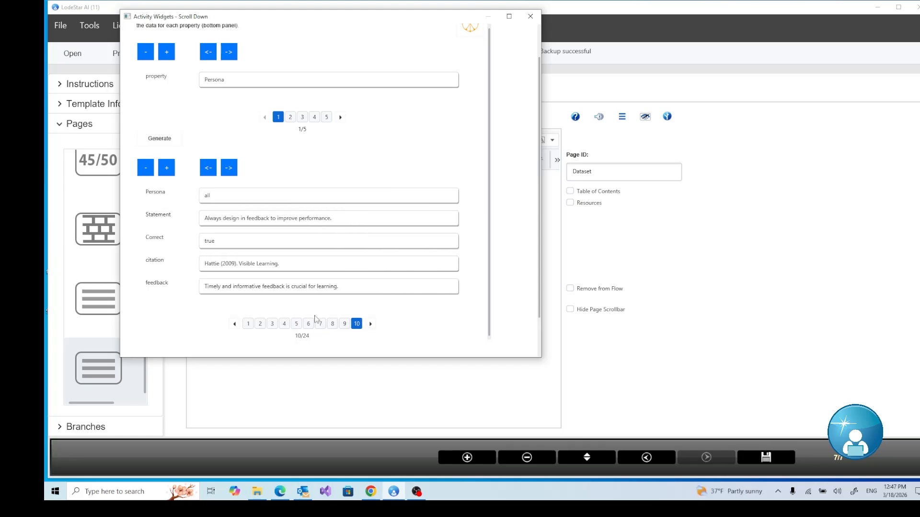
left_click(345, 324)
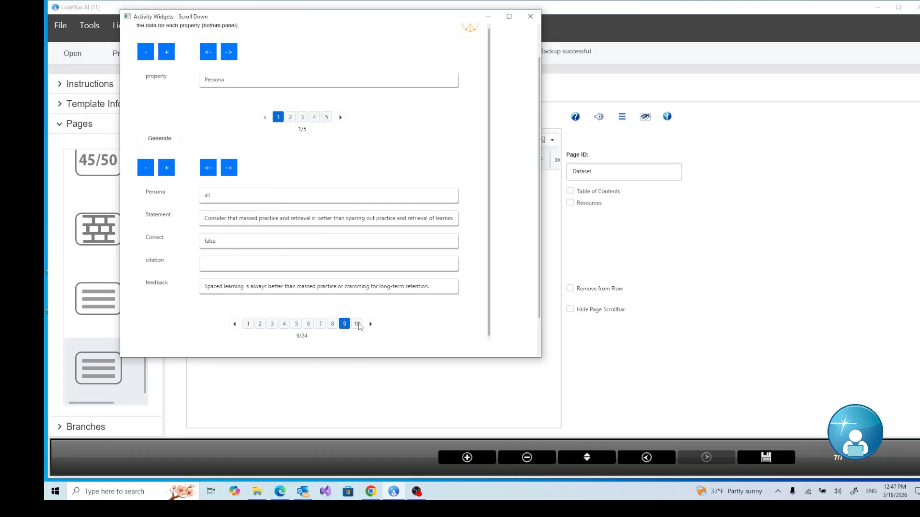
left_click(358, 325)
Step: Continue through dataset records 11 to 17 and read their statements, citations and feedback
left_click(371, 325)
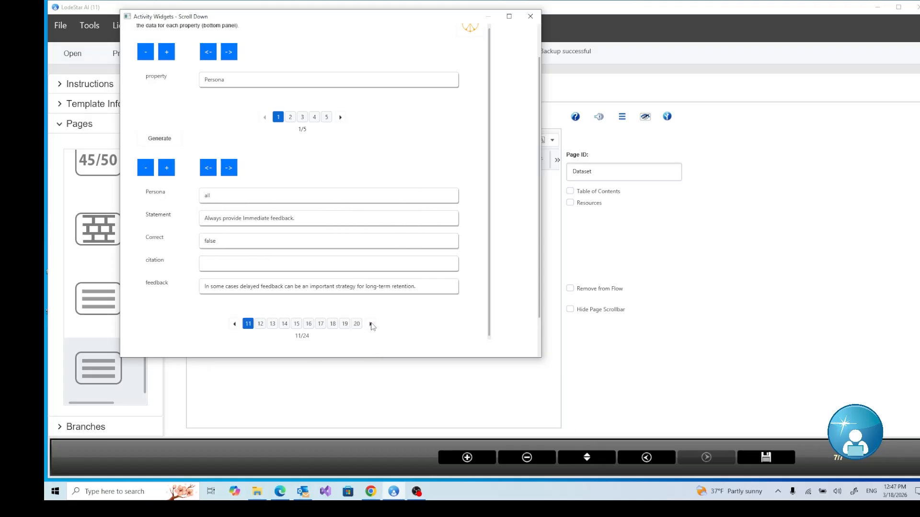
left_click(371, 325)
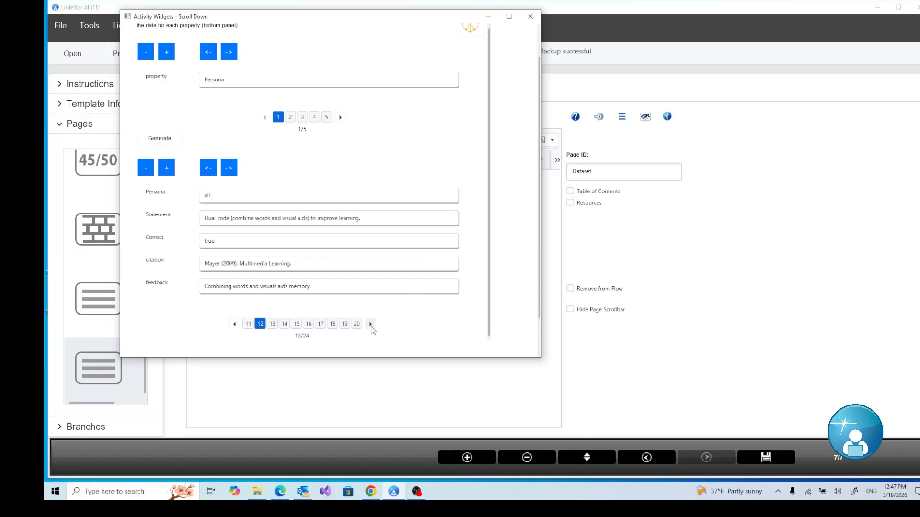
left_click(372, 325)
left_click(372, 325)
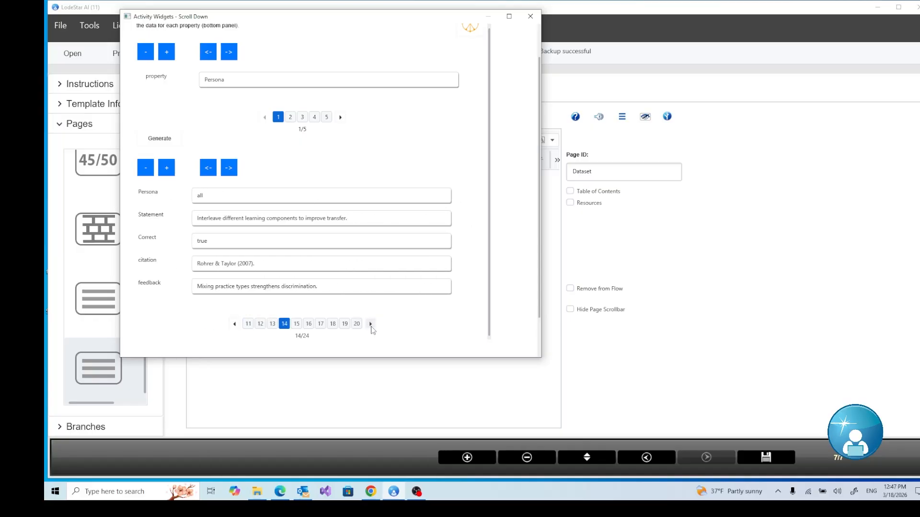
left_click(371, 326)
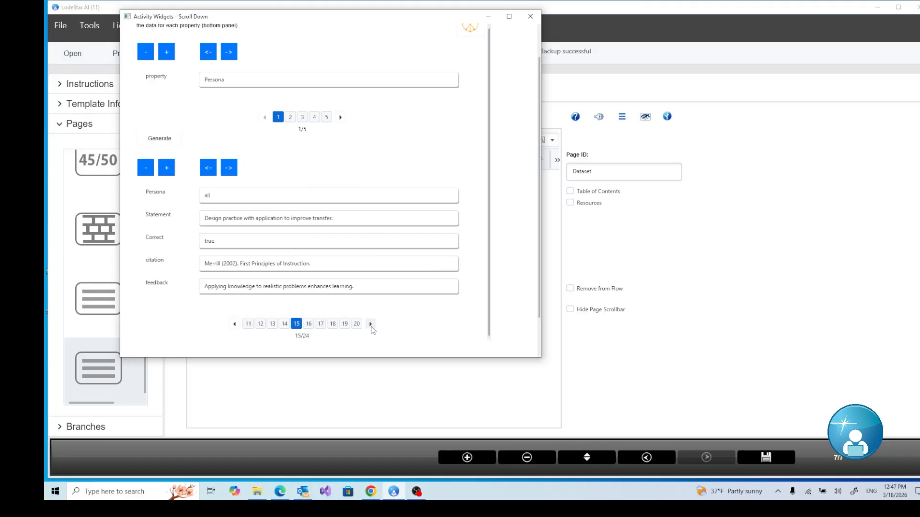
left_click(372, 326)
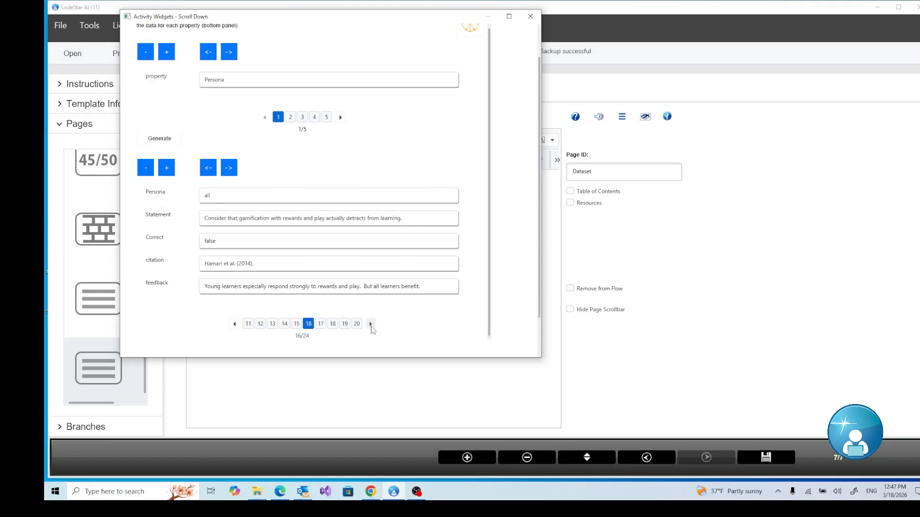
left_click(371, 326)
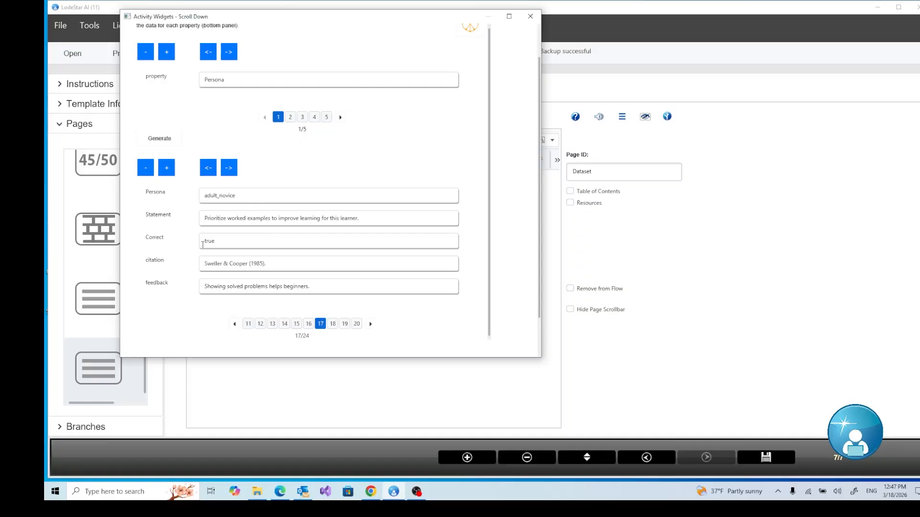
Step: Examine the Persona, Statement and Correct fields of record 17
left_click(239, 197)
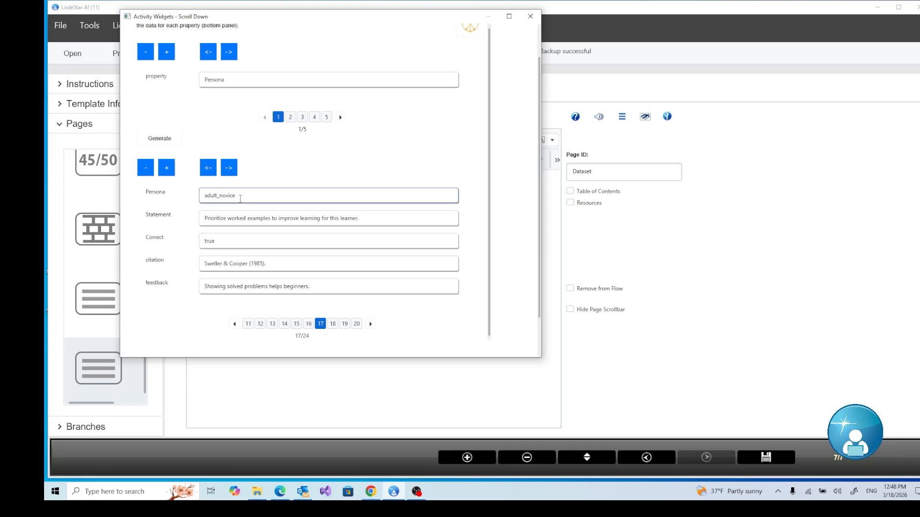
left_click(210, 222)
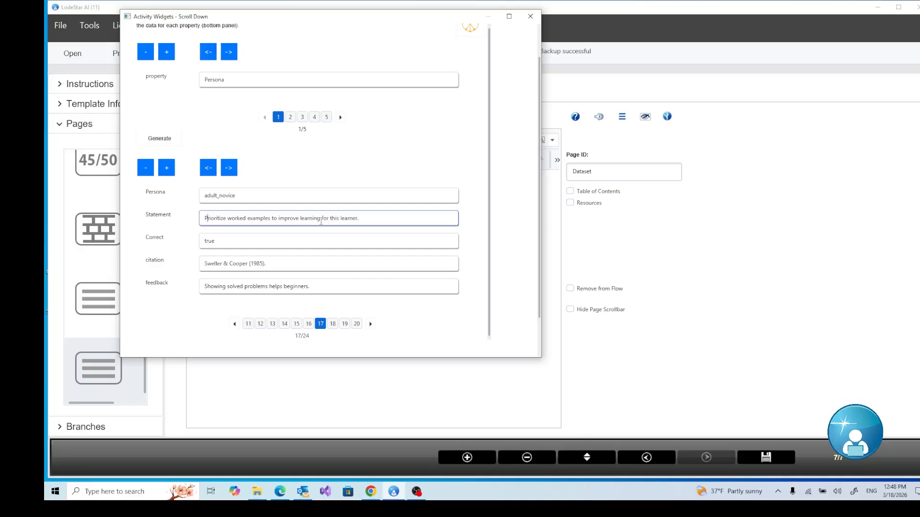
left_click(364, 219)
left_click(212, 242)
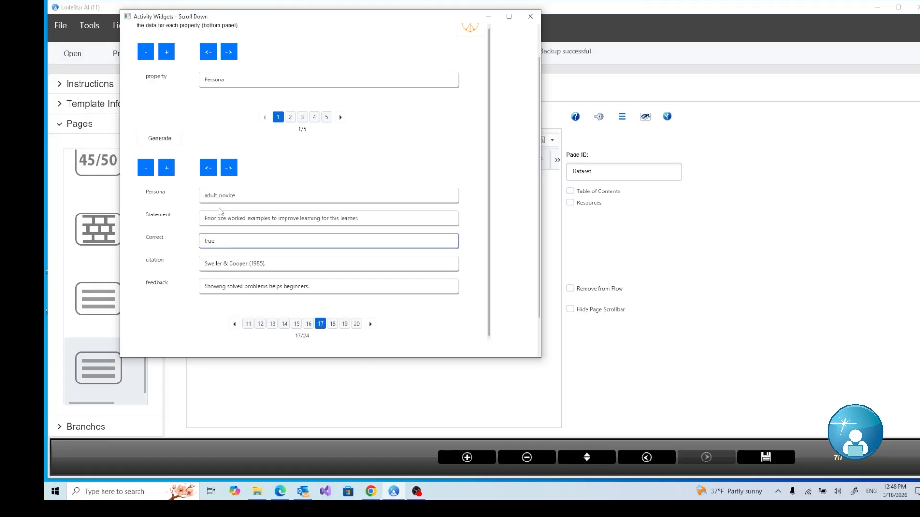
left_click(215, 241)
Step: Review dataset records 18 to 24, checking which persona each statement applies to and its correct value
left_click(333, 325)
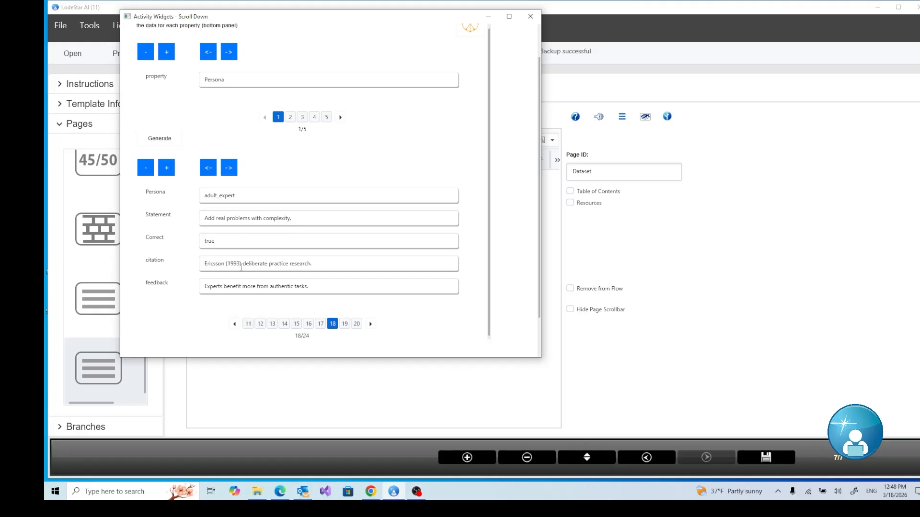
left_click(345, 324)
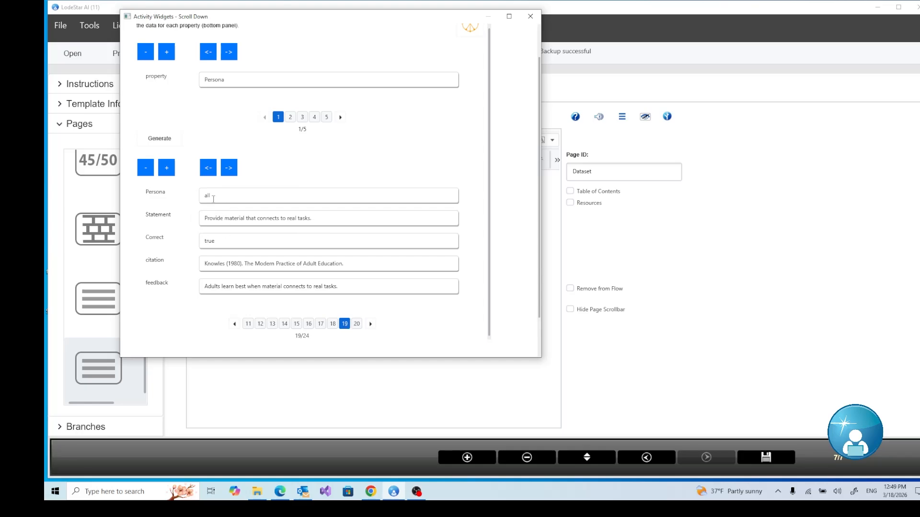
left_click(358, 325)
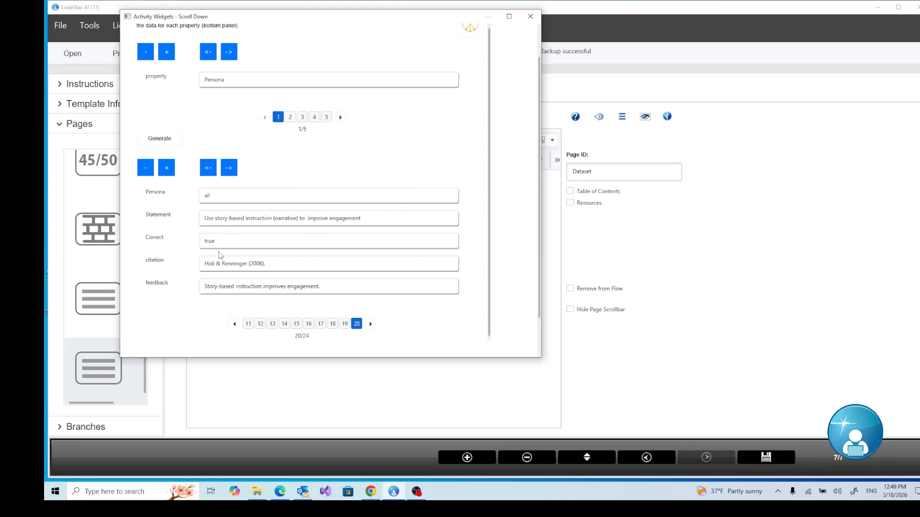
left_click(370, 324)
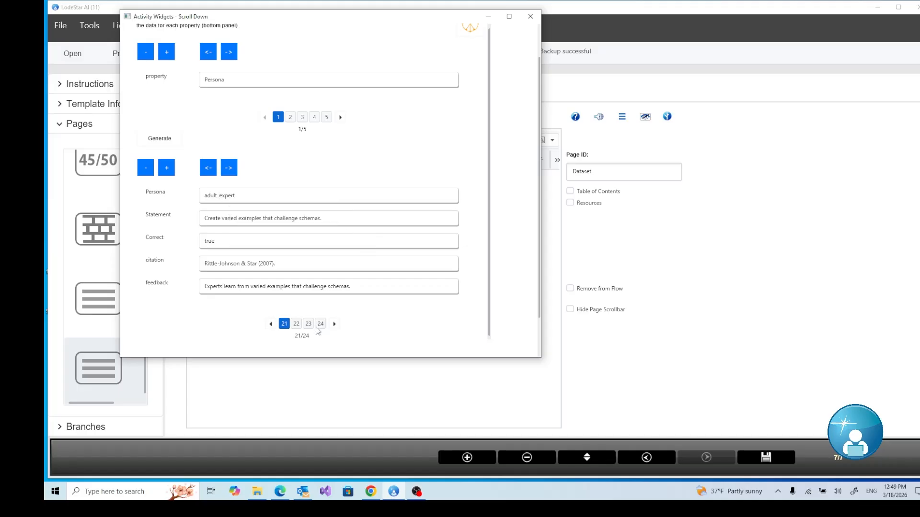
left_click(297, 327)
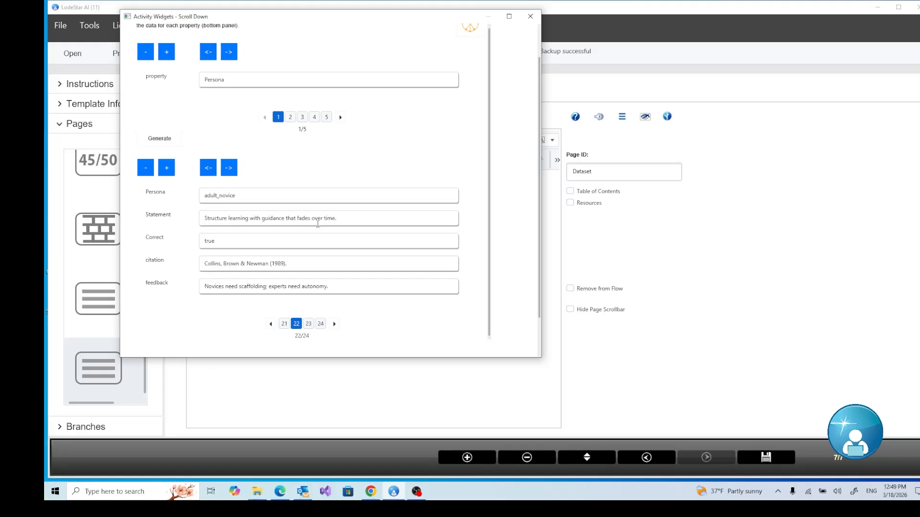
left_click(222, 240)
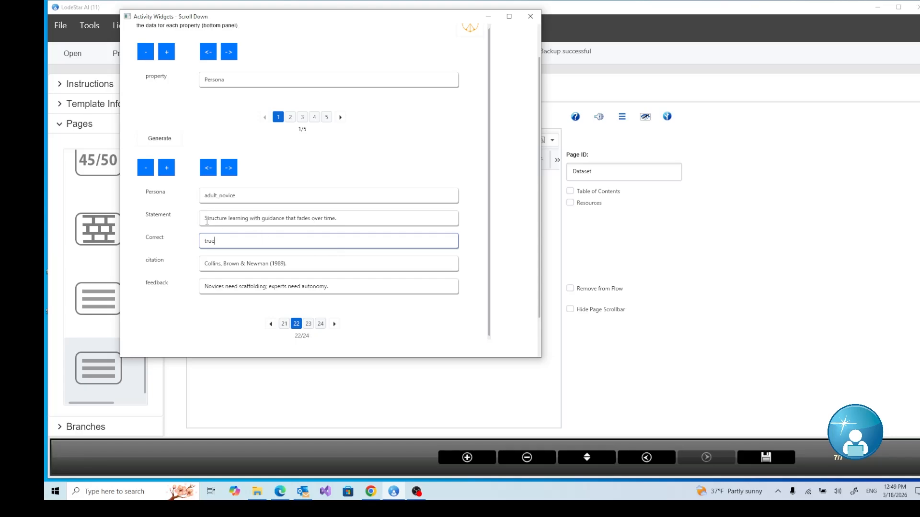
left_click(309, 325)
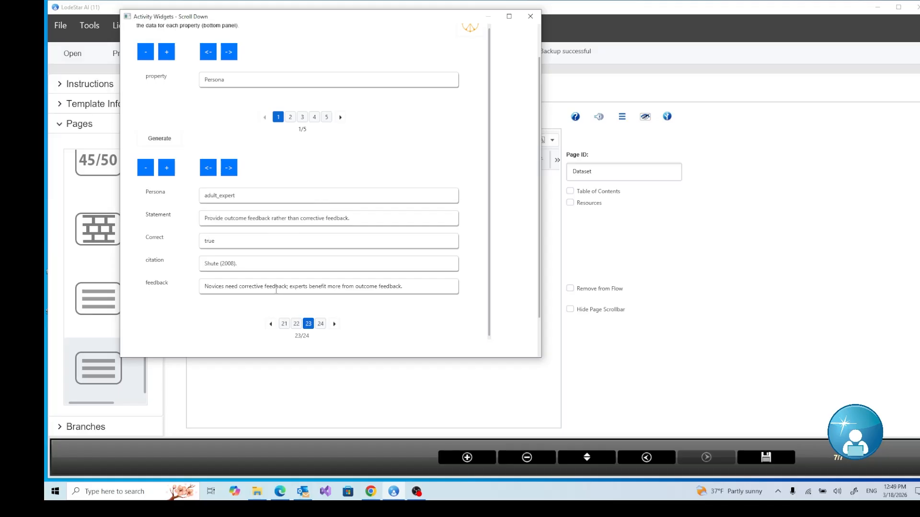
left_click(321, 324)
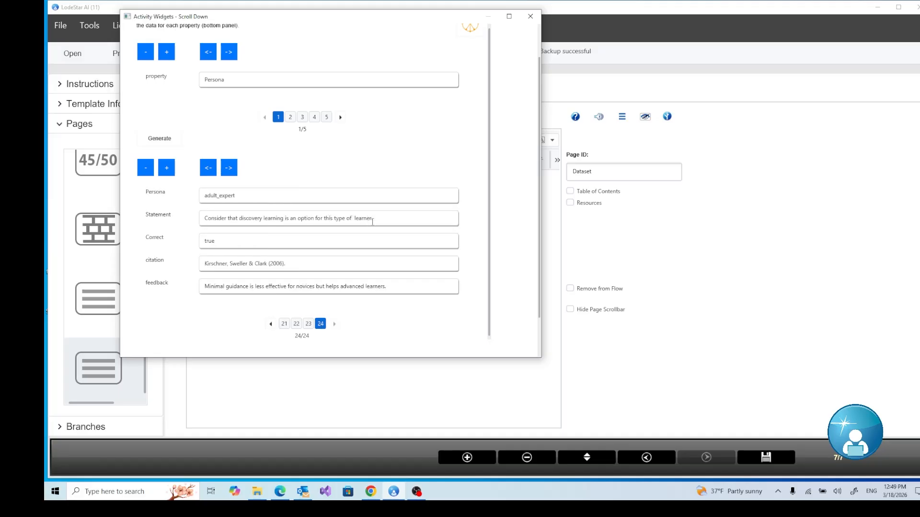
left_click(231, 195)
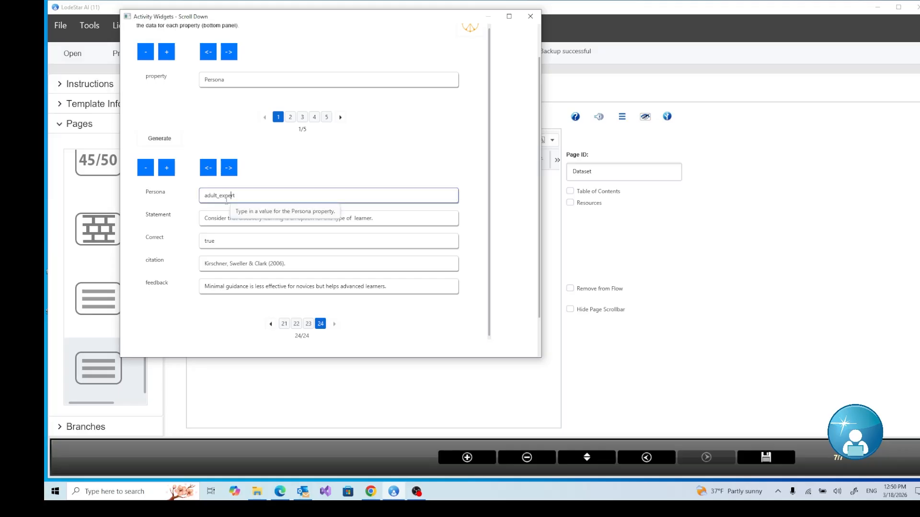
left_click(216, 241)
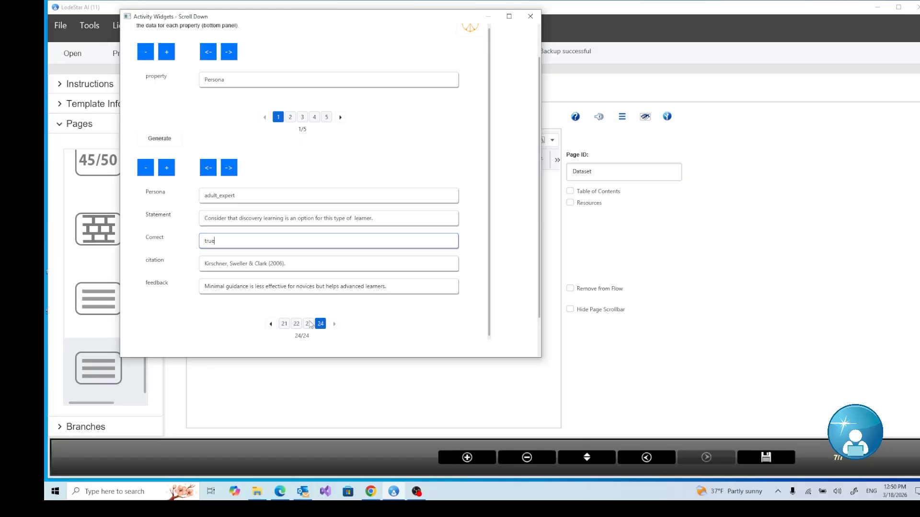
Step: Go back from record 24 to the first dataset record, checking record 11 on the way
left_click(297, 325)
left_click(284, 325)
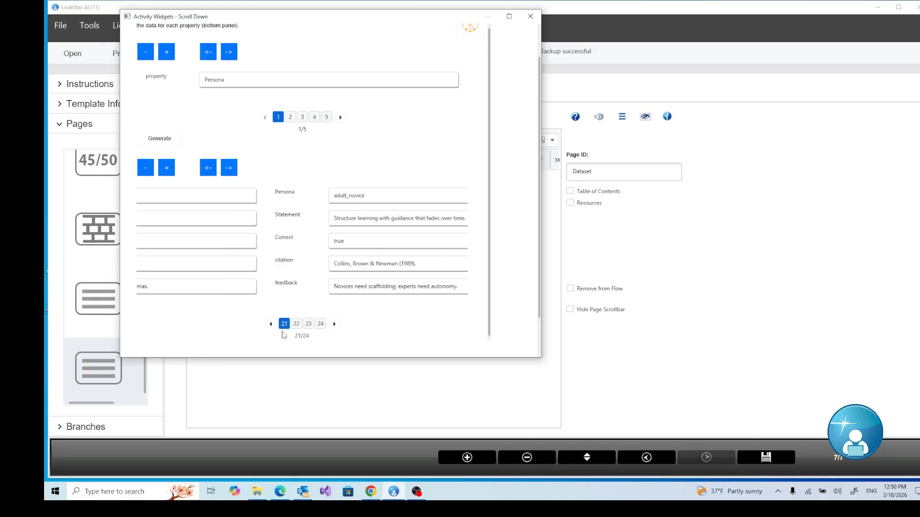
left_click(271, 324)
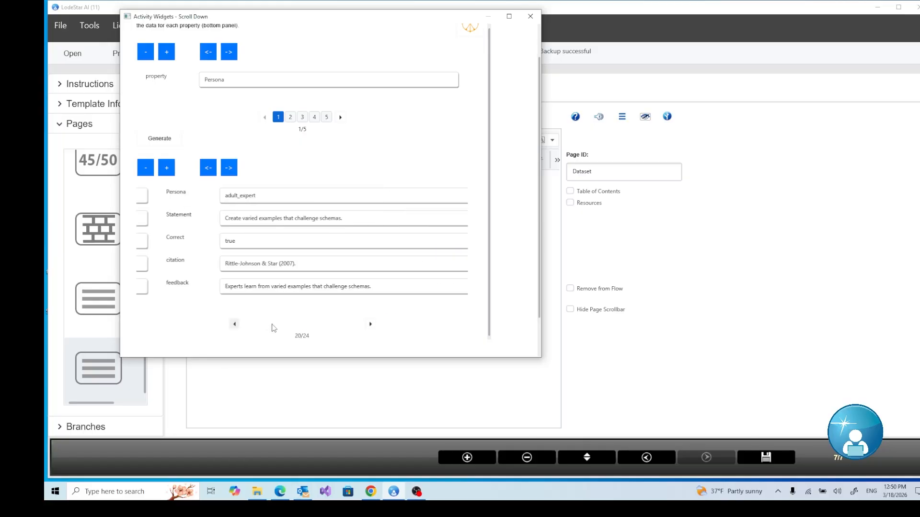
left_click(235, 324)
left_click(249, 325)
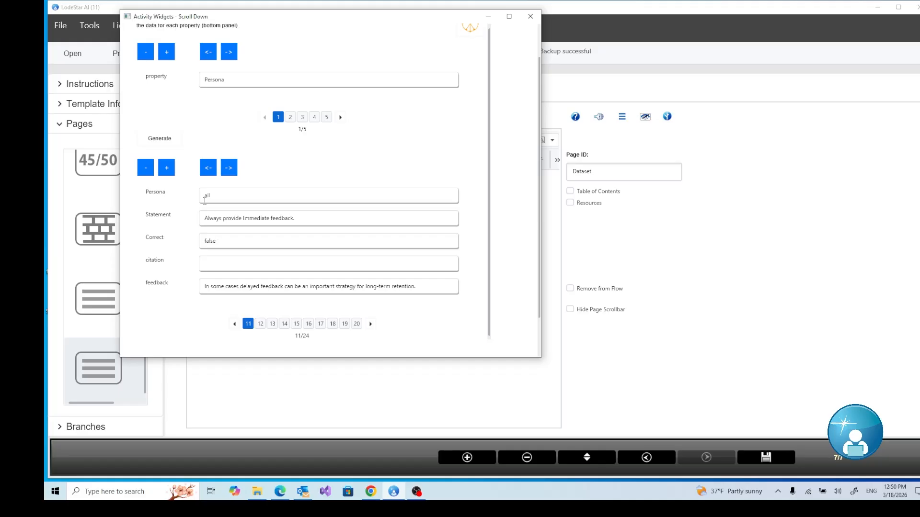
left_click(235, 325)
left_click(248, 324)
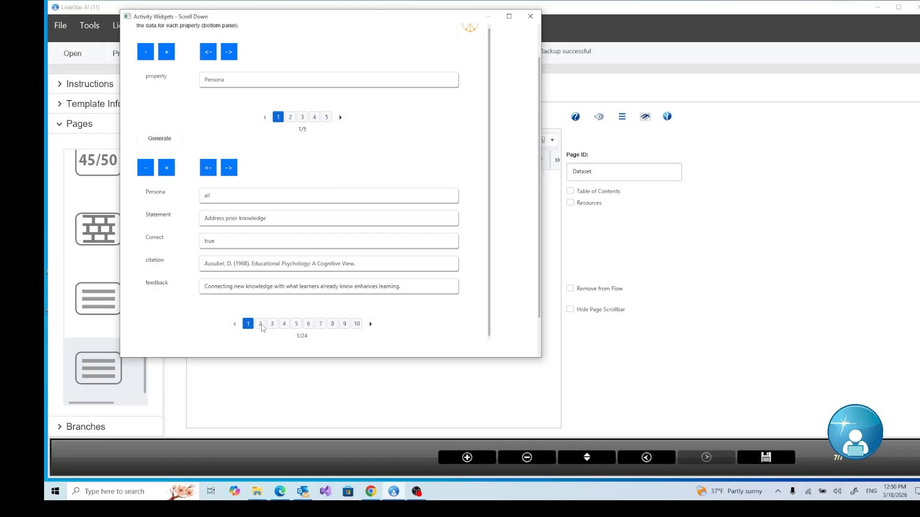
Step: Examine records 2 and 3 again, comparing their Persona and Correct fields
left_click(260, 324)
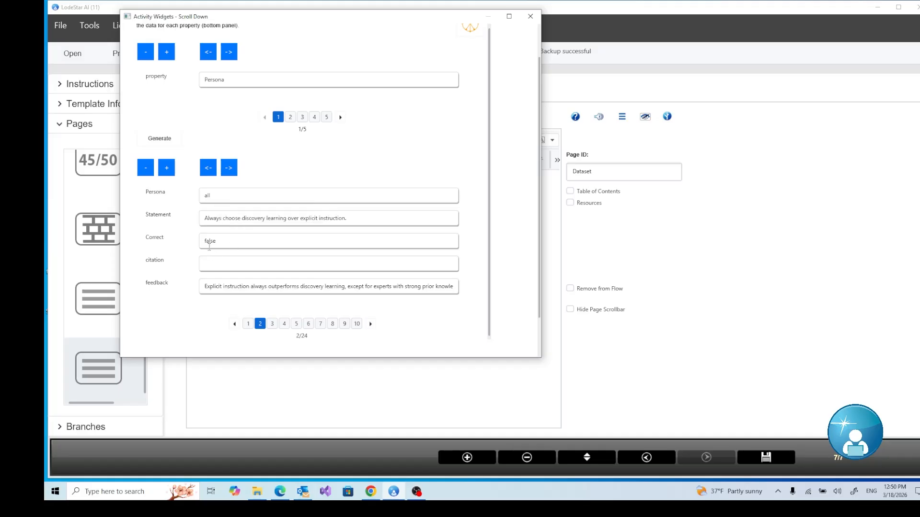
left_click(272, 325)
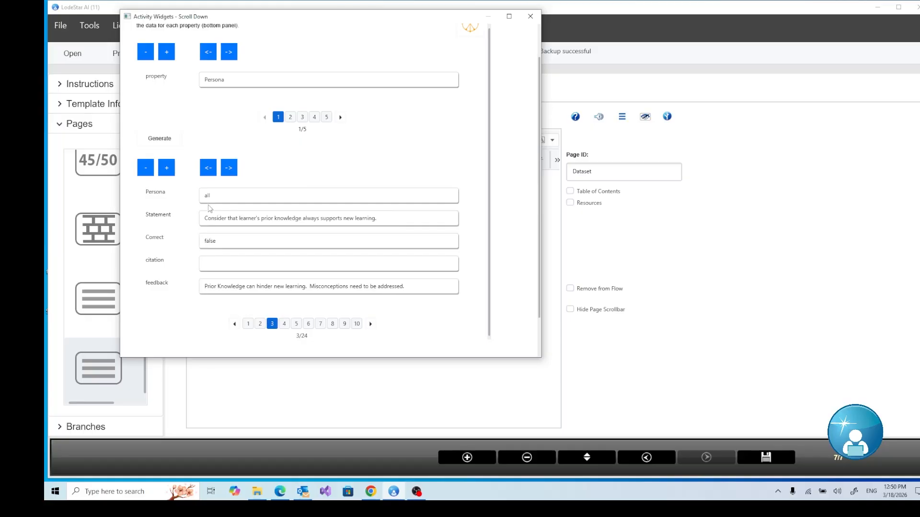
left_click(214, 197)
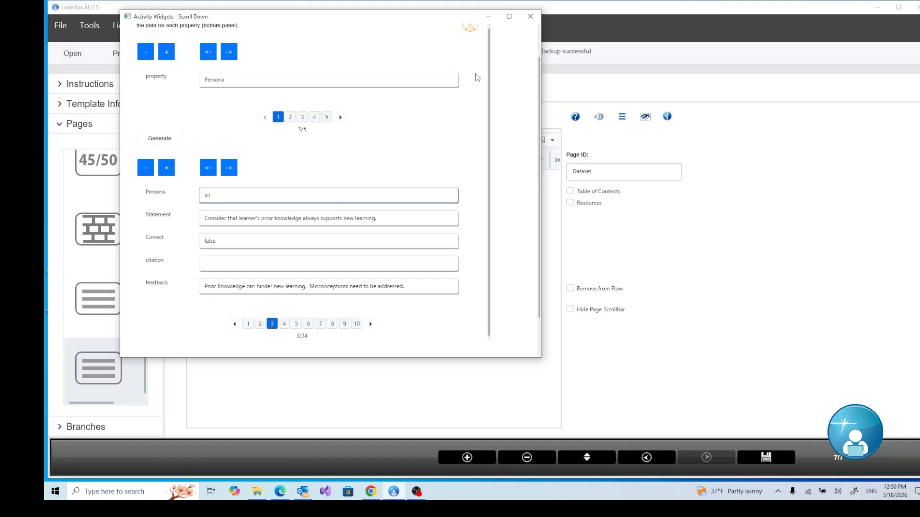
Step: Confirm the completed dataset widget and return to the Dataset page
scroll(476, 78, "down", 1)
scroll(477, 77, "down", 1)
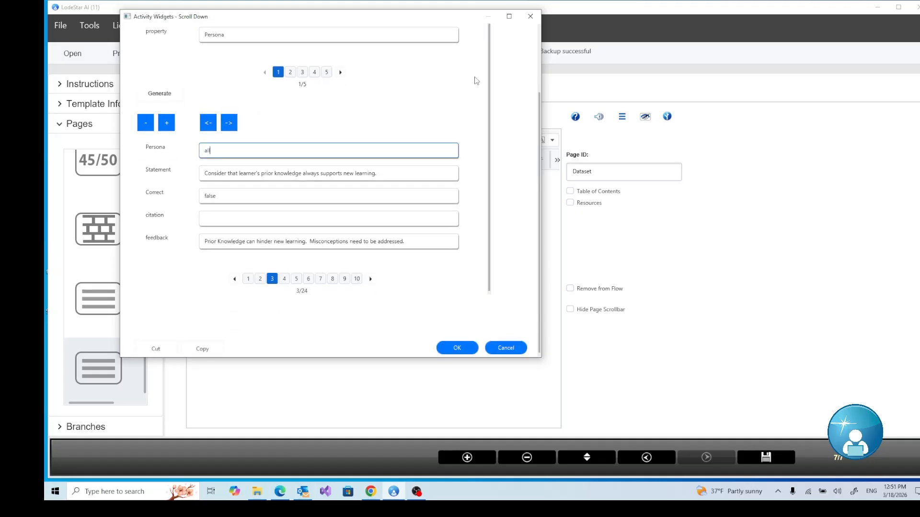
left_click(456, 350)
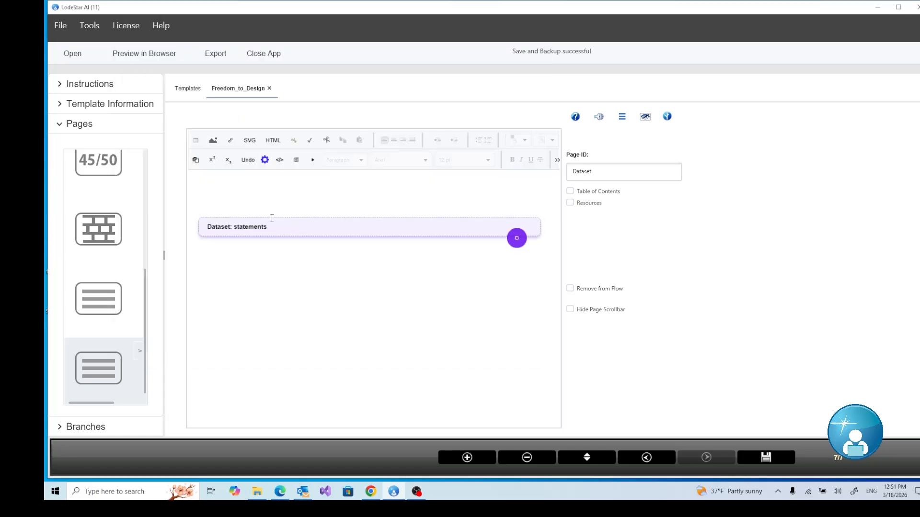
Step: Reopen the statements dataset widget on the page and select its ID text
double_click(250, 229)
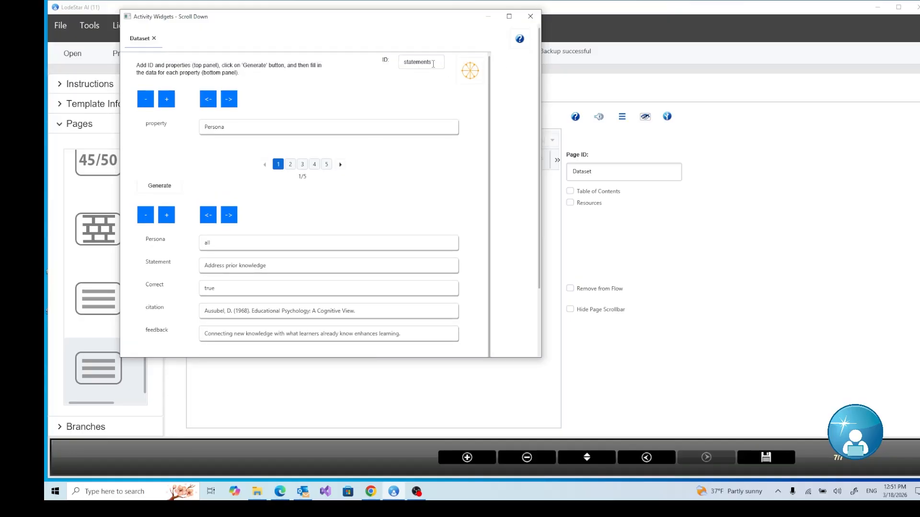
left_click_drag(439, 62, 395, 61)
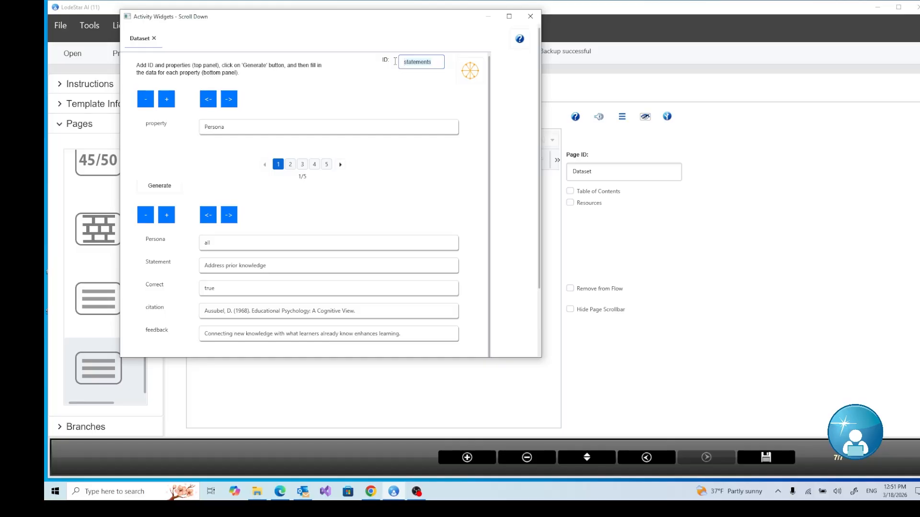